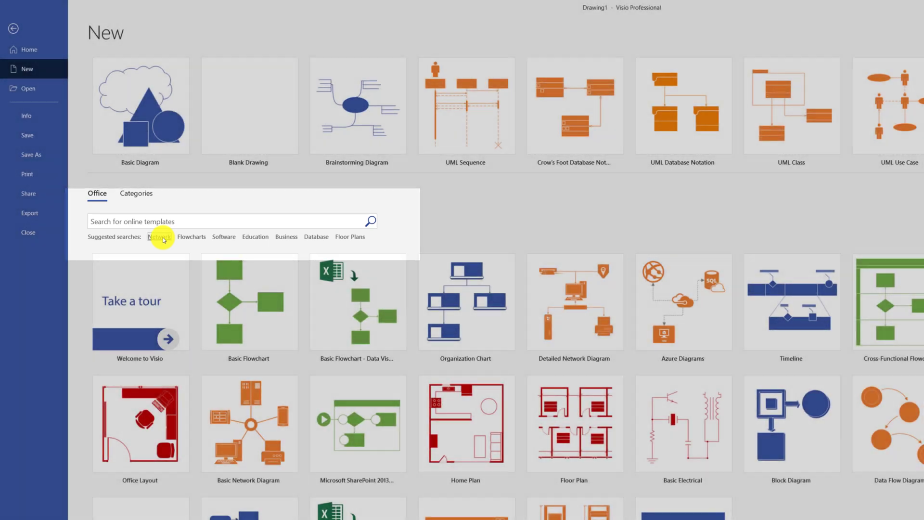
Browse the Network, Software, Education and Database template suggestions in the gallery.
left_click(162, 238)
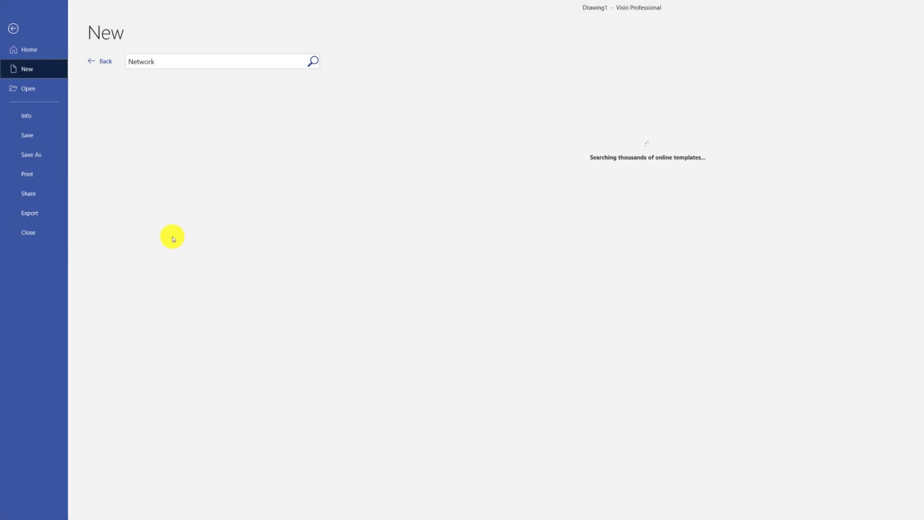
left_click(20, 32)
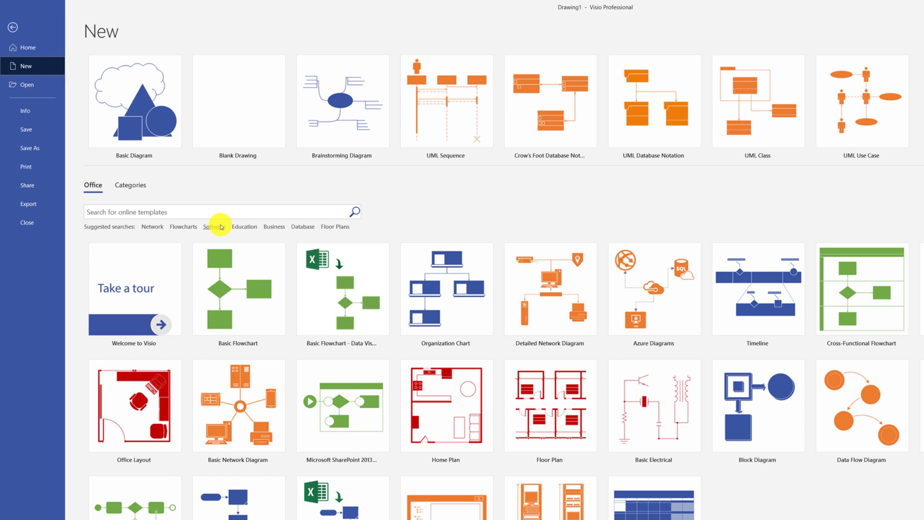
left_click(215, 227)
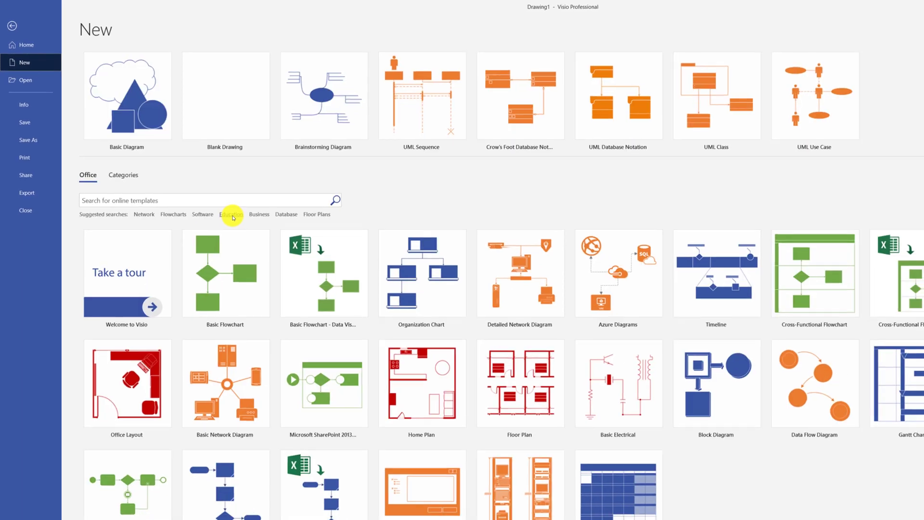
left_click(244, 226)
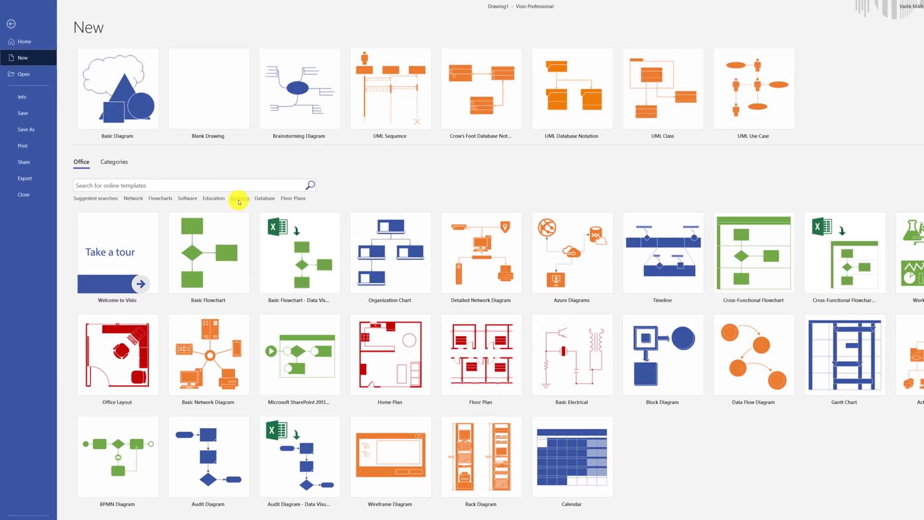
left_click(239, 198)
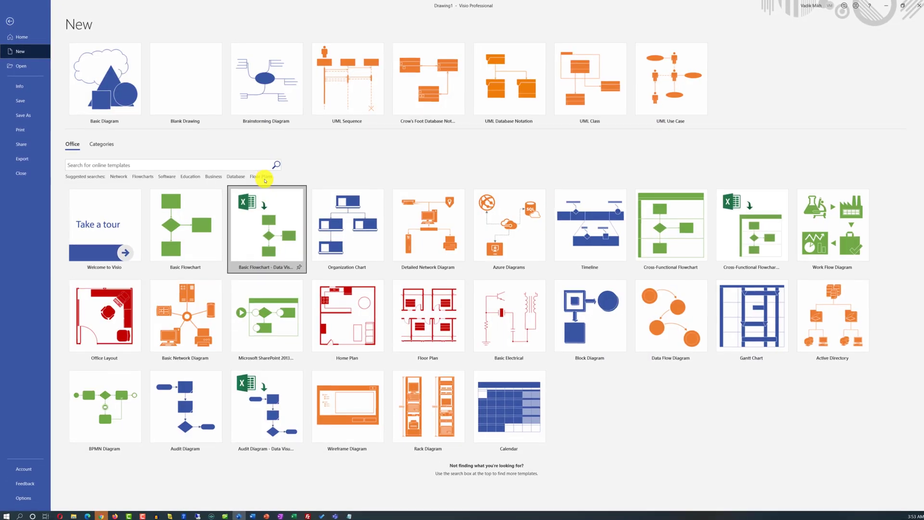
left_click(263, 179)
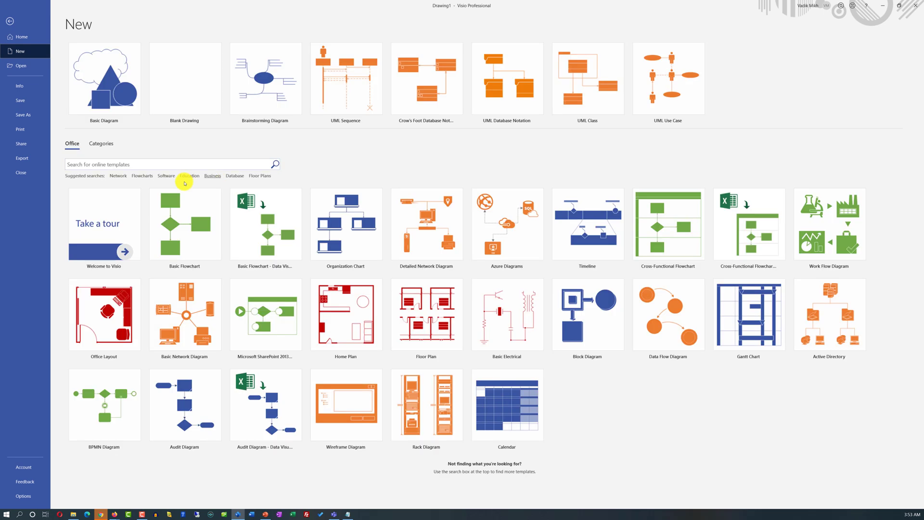
Search the templates for 'uml'.
left_click(94, 165)
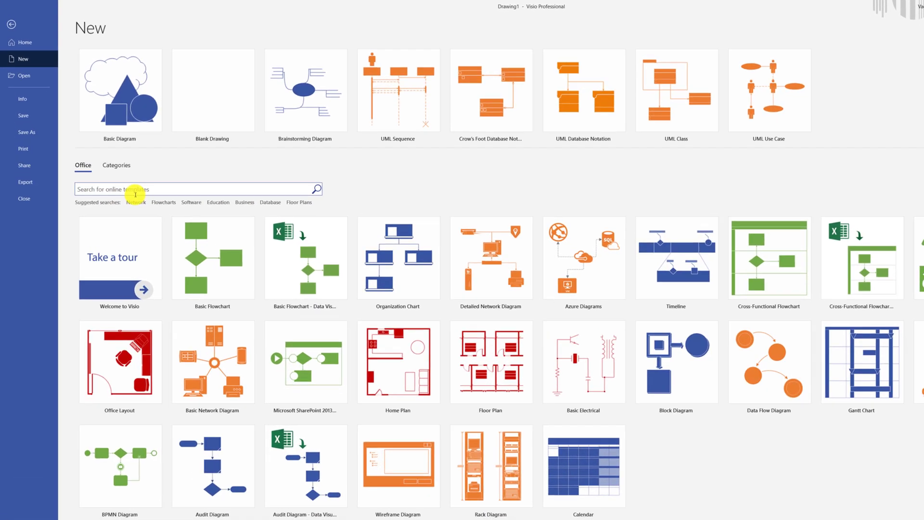
type("uml")
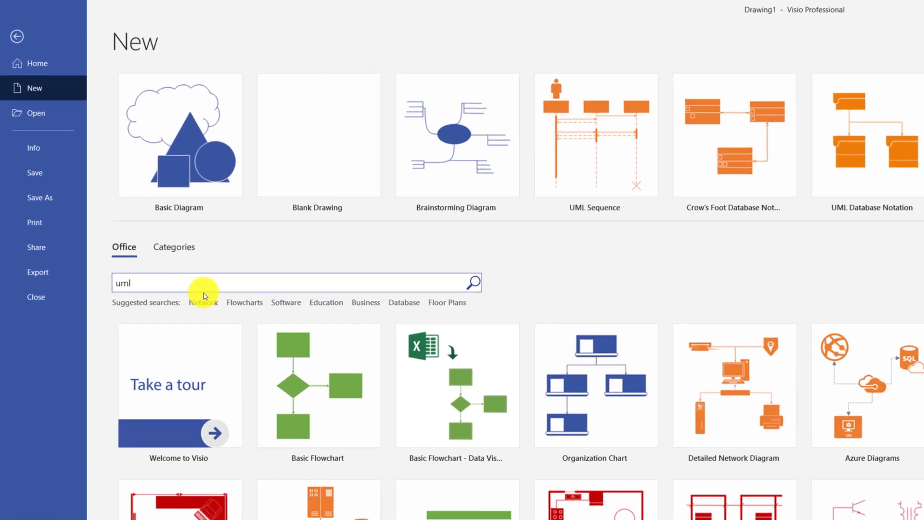
key("Return")
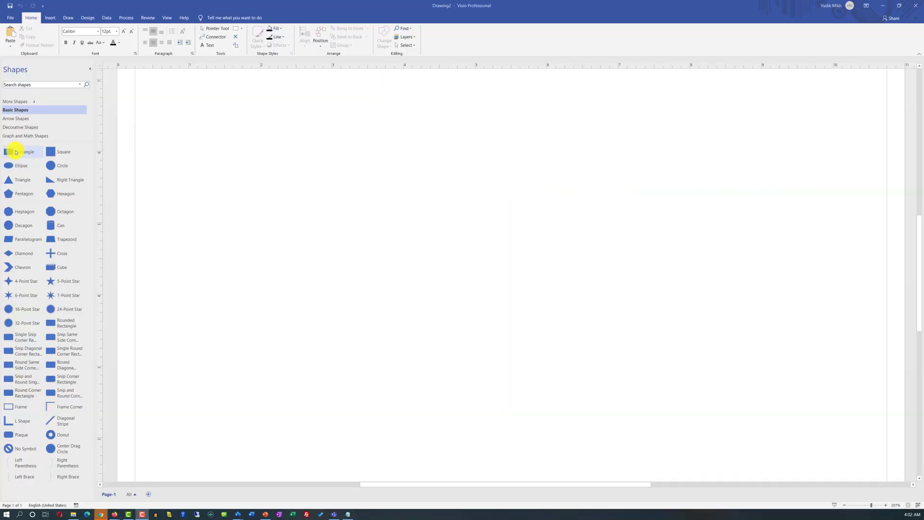
Place a Basic Shapes rectangle on the page and label it 'Supplier'.
left_click_drag(15, 152, 316, 216)
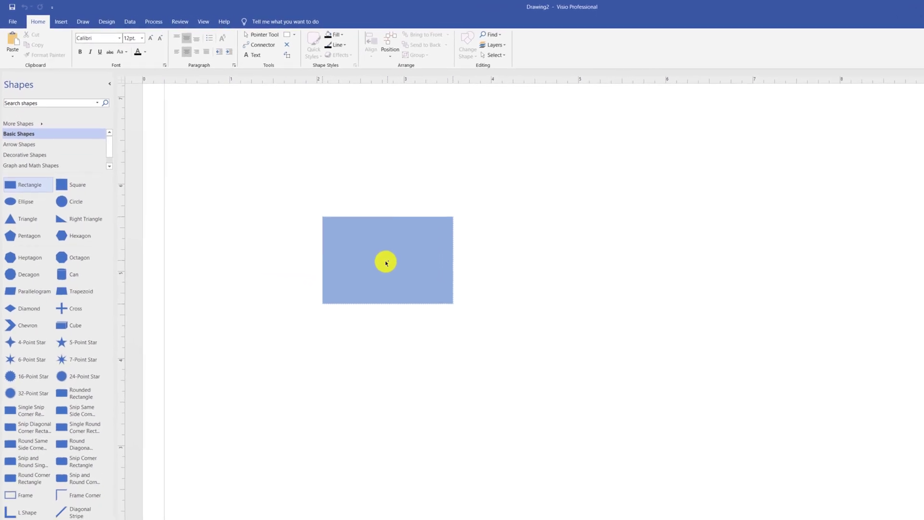
left_click_drag(385, 262, 385, 264)
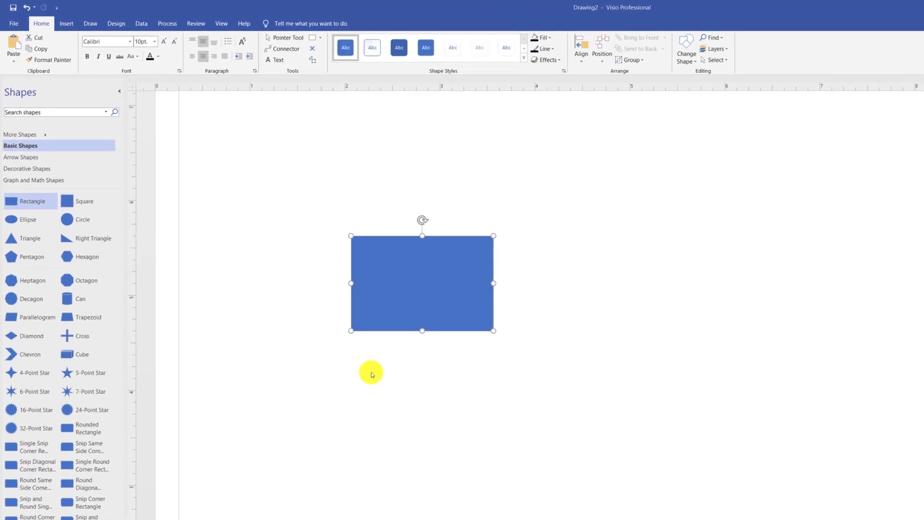
double_click(422, 292)
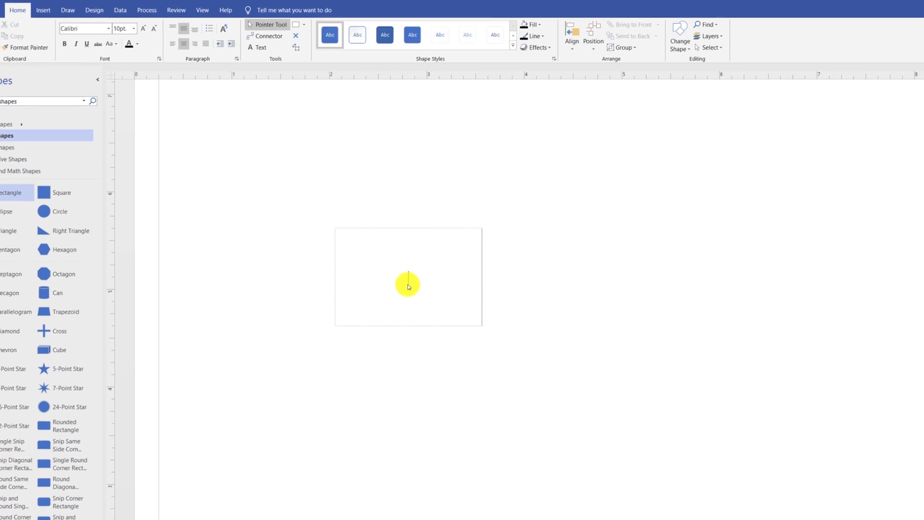
type("Supplier")
left_click(388, 365)
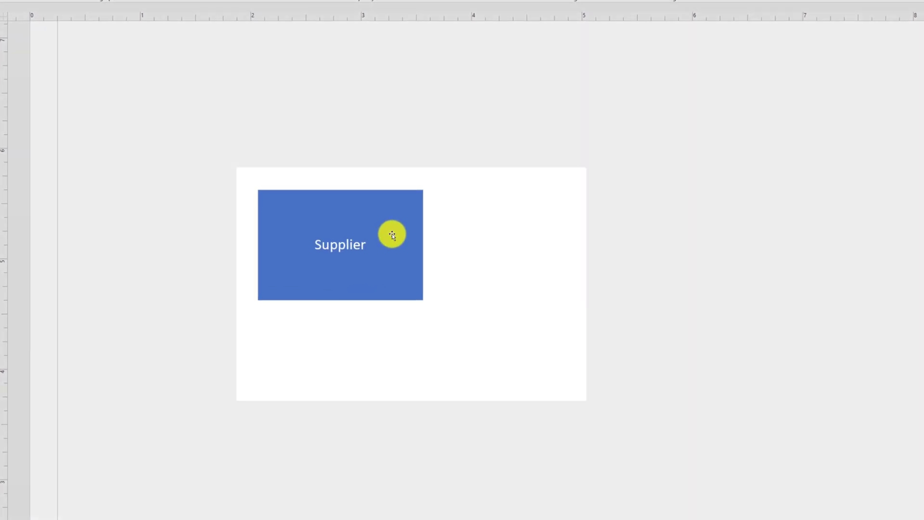
right_click(391, 237)
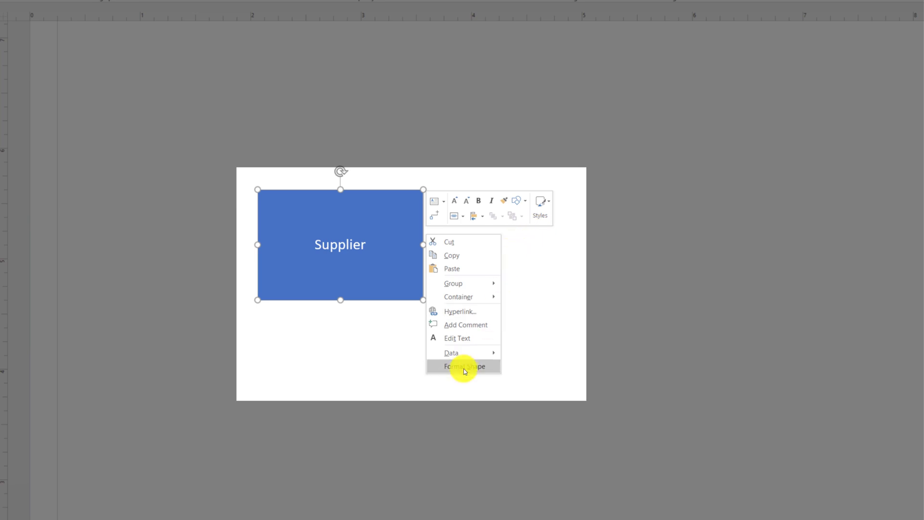
left_click(100, 51)
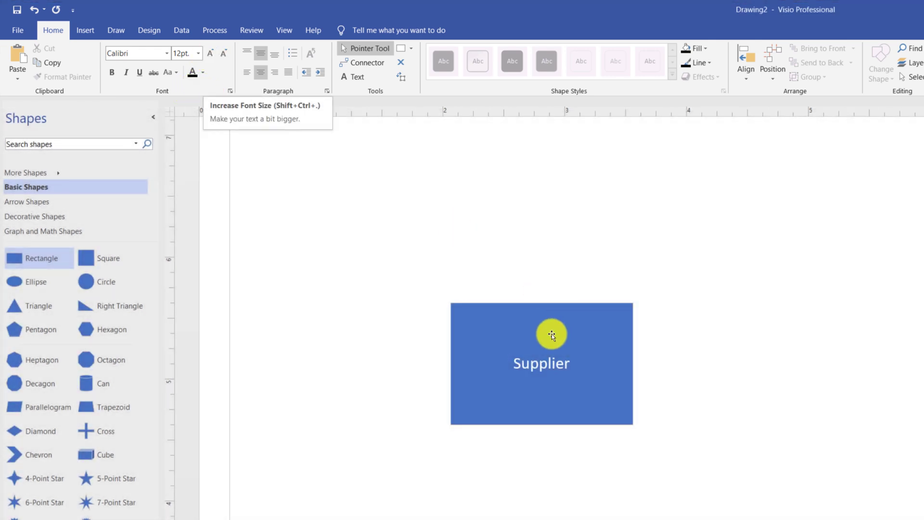
Set the Supplier label's font to 12pt and preview the Shape Styles gallery without applying one.
left_click(552, 335)
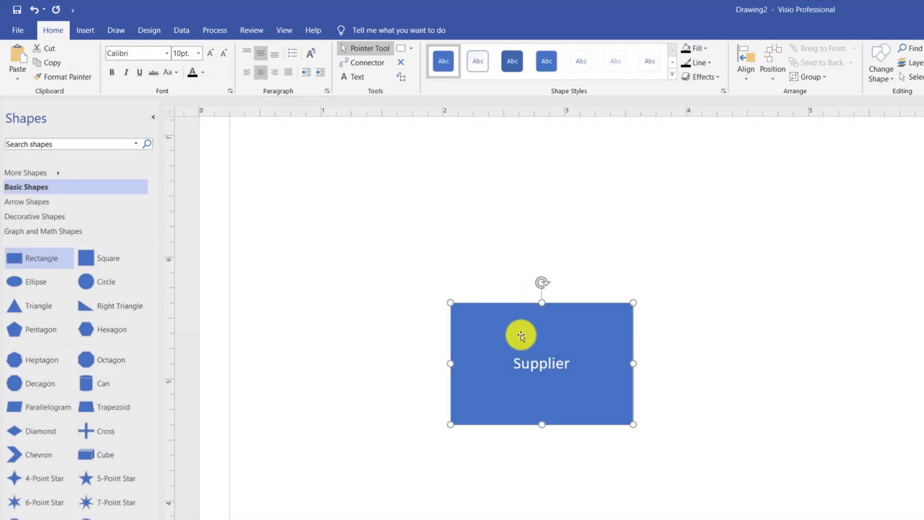
left_click(210, 54)
left_click(210, 54)
left_click(210, 54)
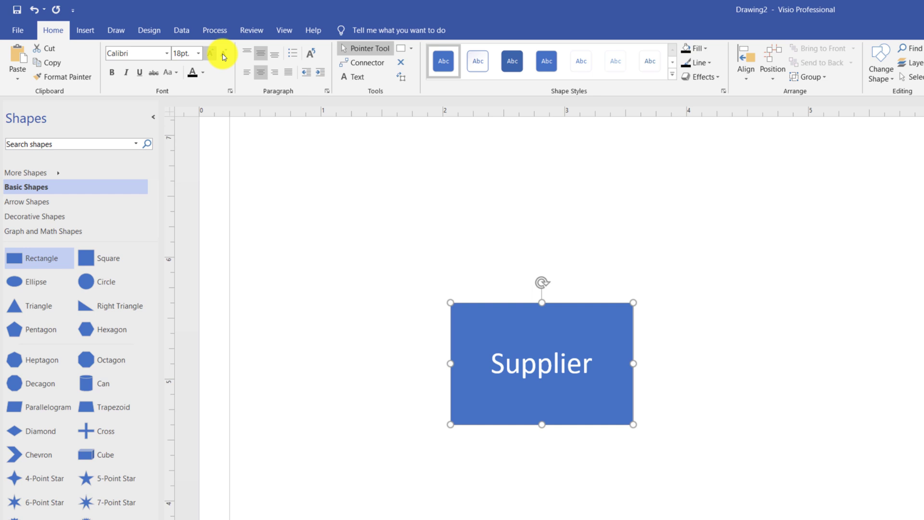
left_click(224, 54)
left_click(224, 54)
left_click(225, 53)
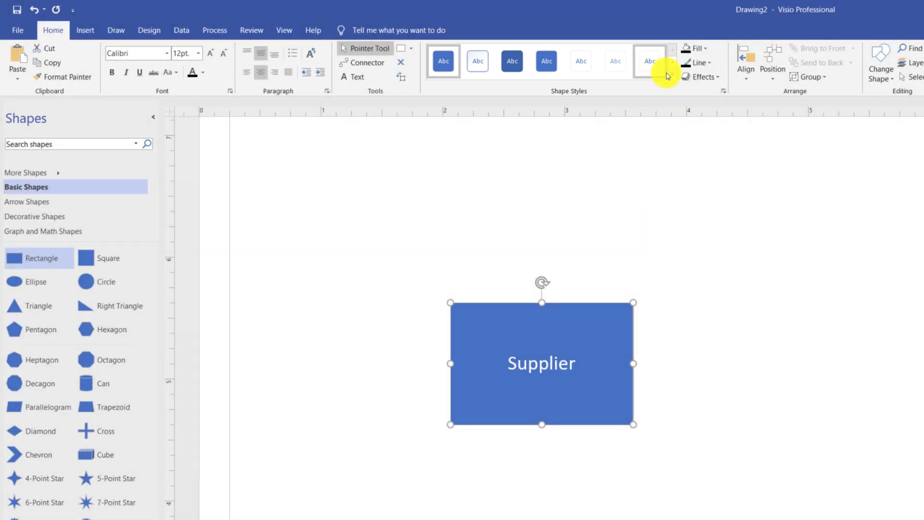
left_click(673, 75)
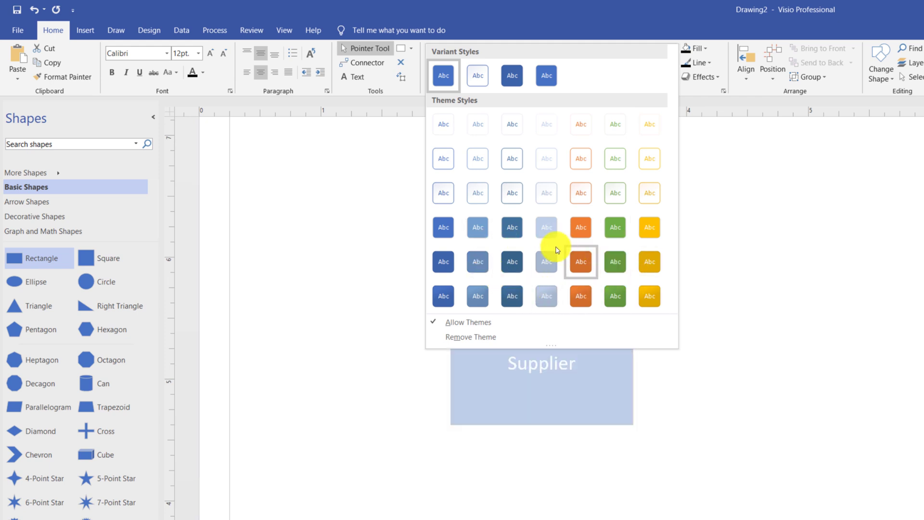
left_click(110, 144)
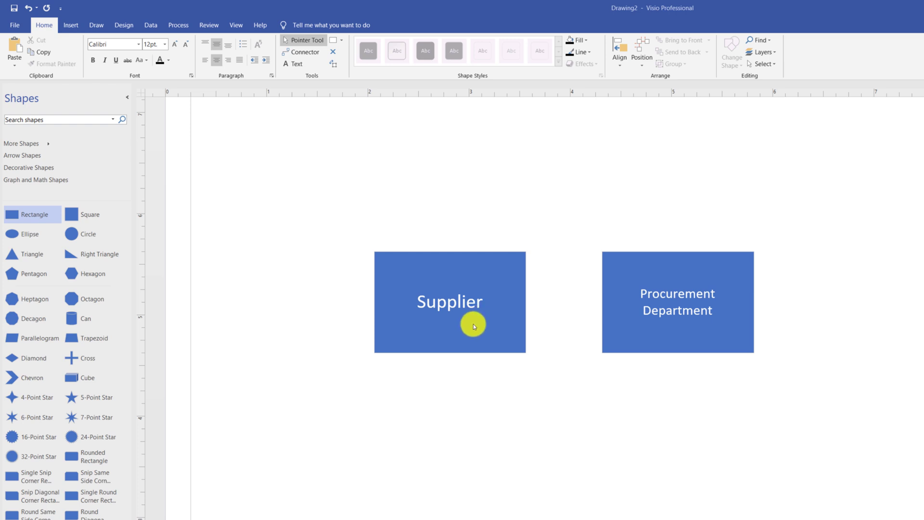
Copy the Supplier box's text formatting onto the Procurement Department box with Format Painter.
left_click(474, 326)
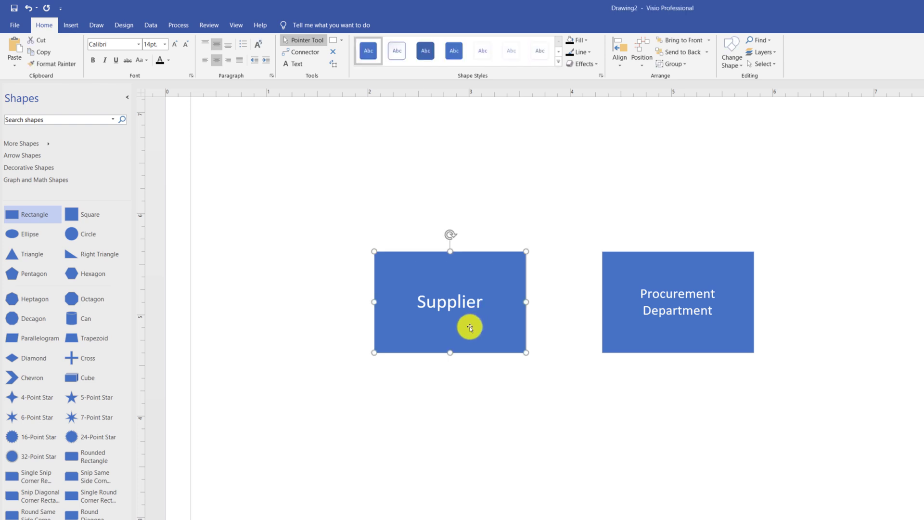
left_click(71, 63)
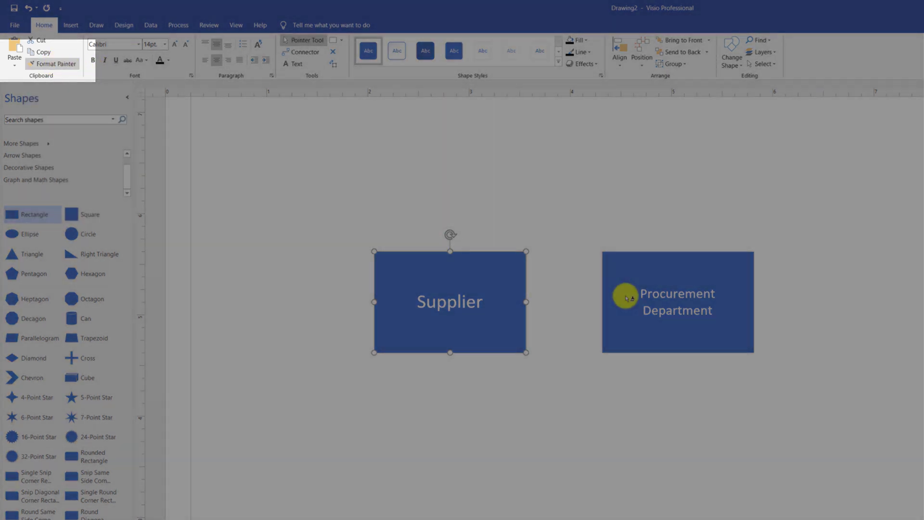
left_click(632, 300)
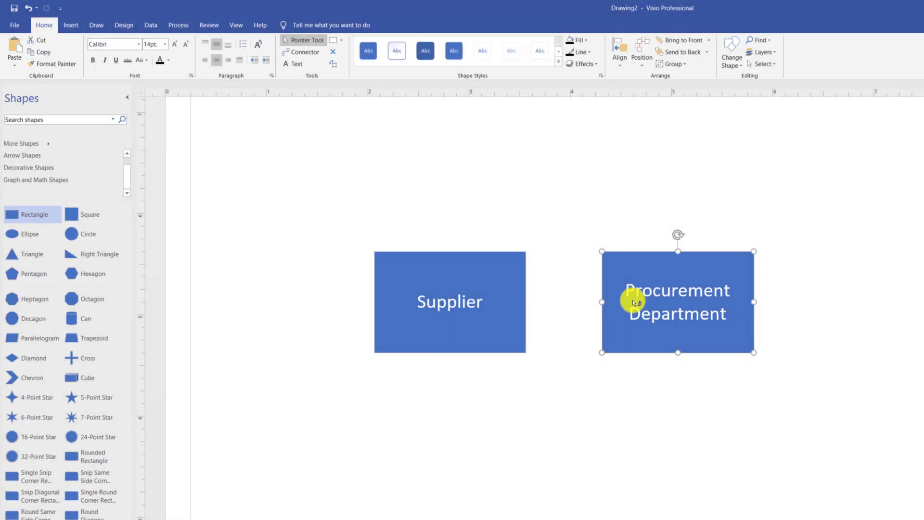
left_click(383, 414)
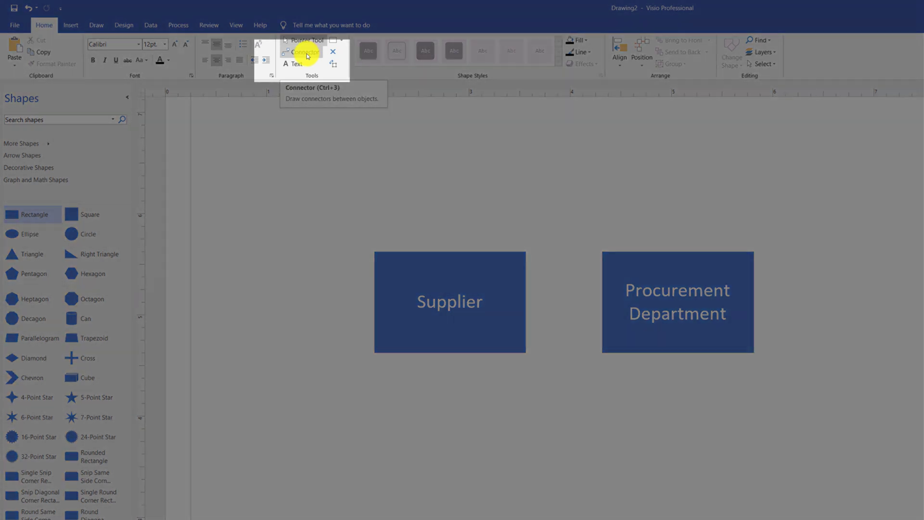
Draw a connector from Supplier to Procurement Department and open the connector styles gallery.
left_click(308, 54)
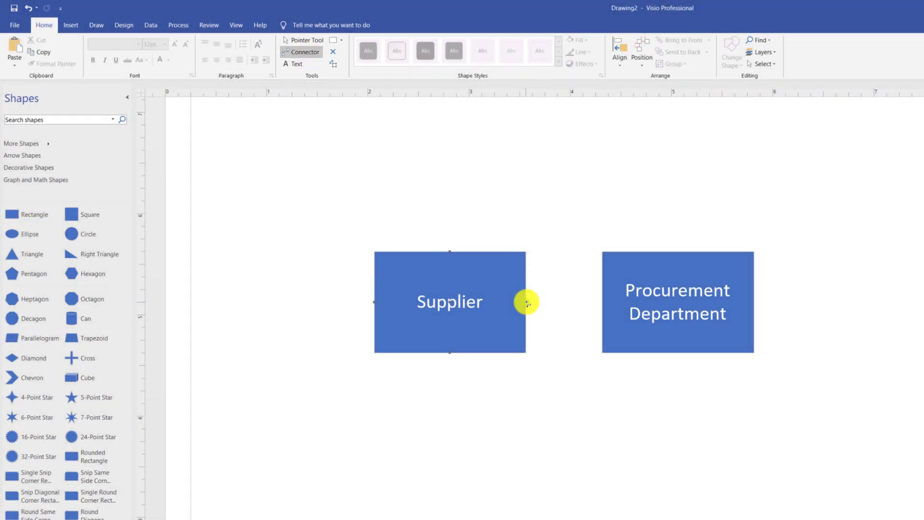
left_click_drag(526, 302, 603, 302)
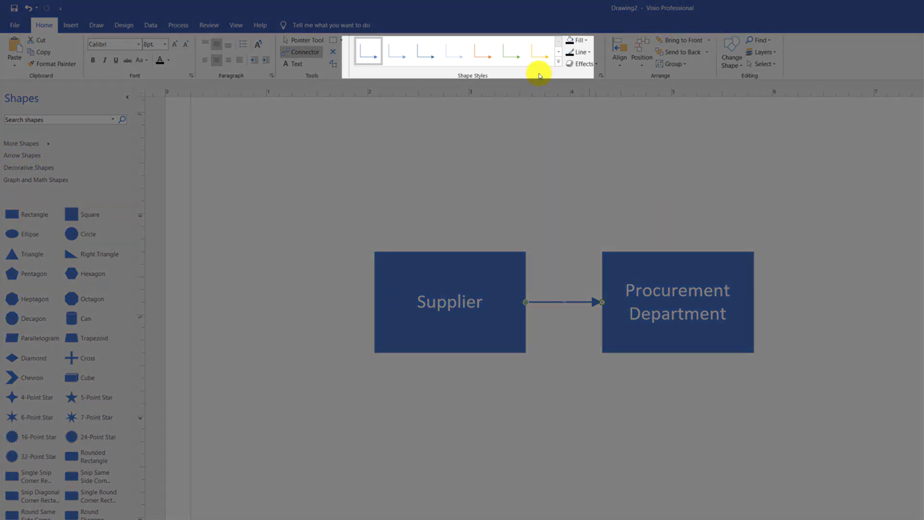
left_click(557, 65)
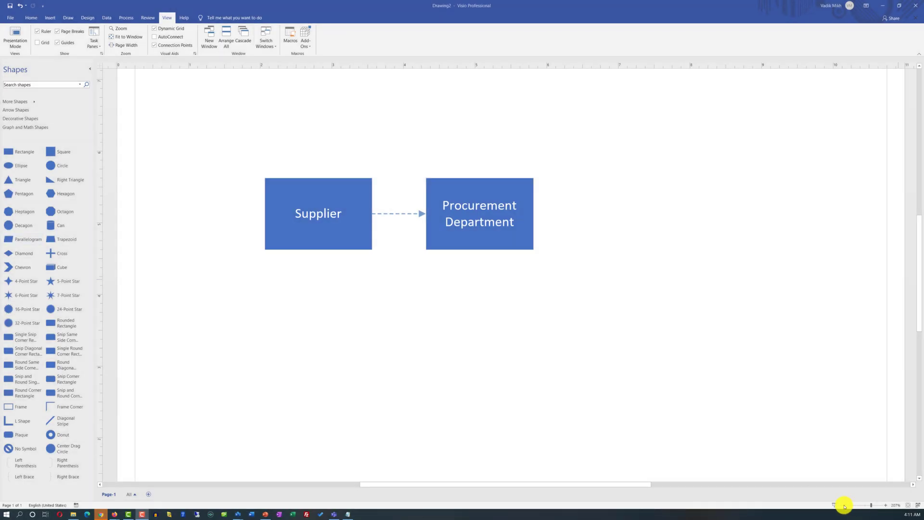
left_click(845, 507)
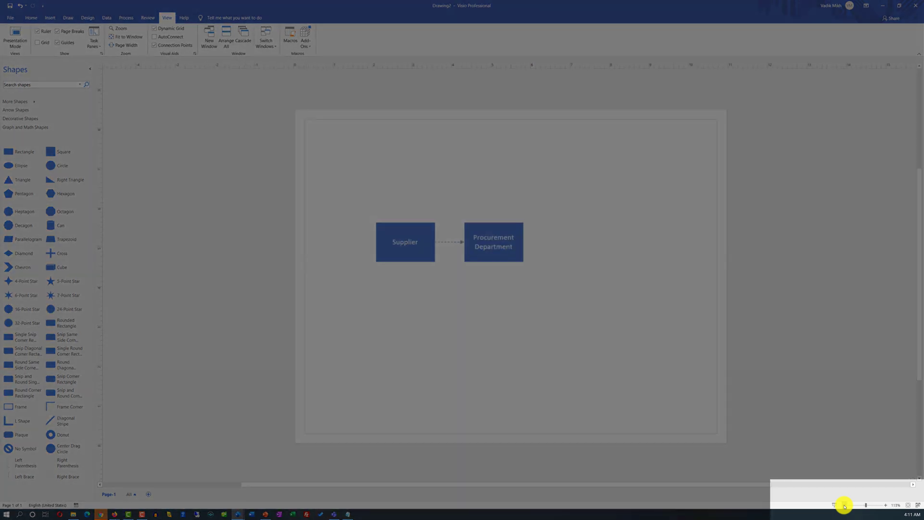
left_click(845, 507)
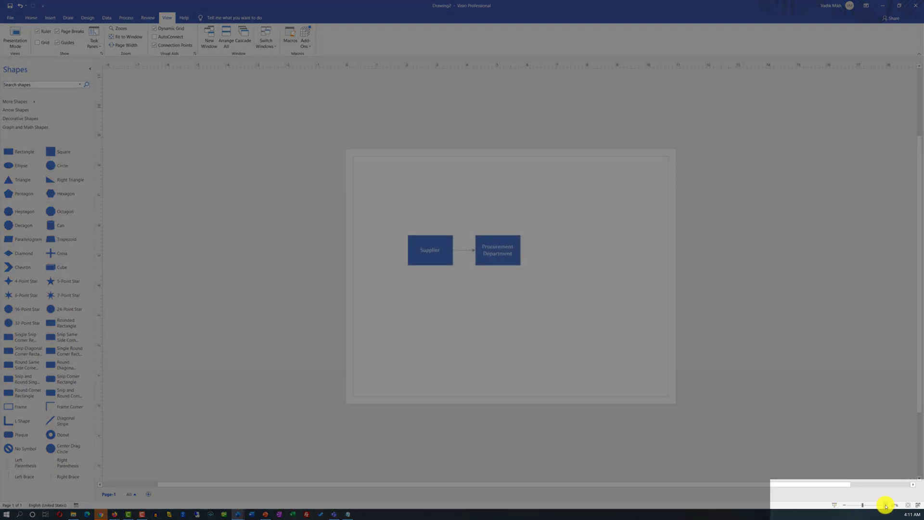
left_click(886, 506)
left_click(886, 506)
left_click(887, 506)
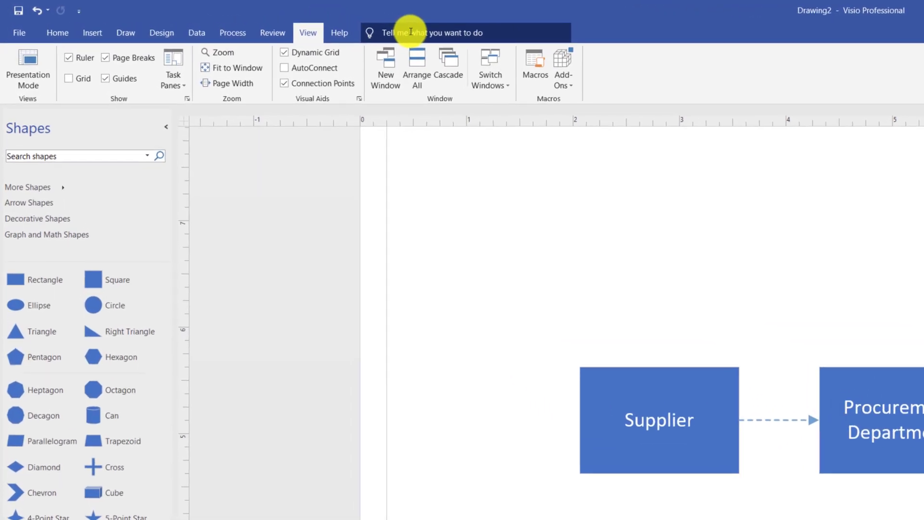
Look up 'zoom' in Tell me, then fit the whole page to the window.
left_click(422, 32)
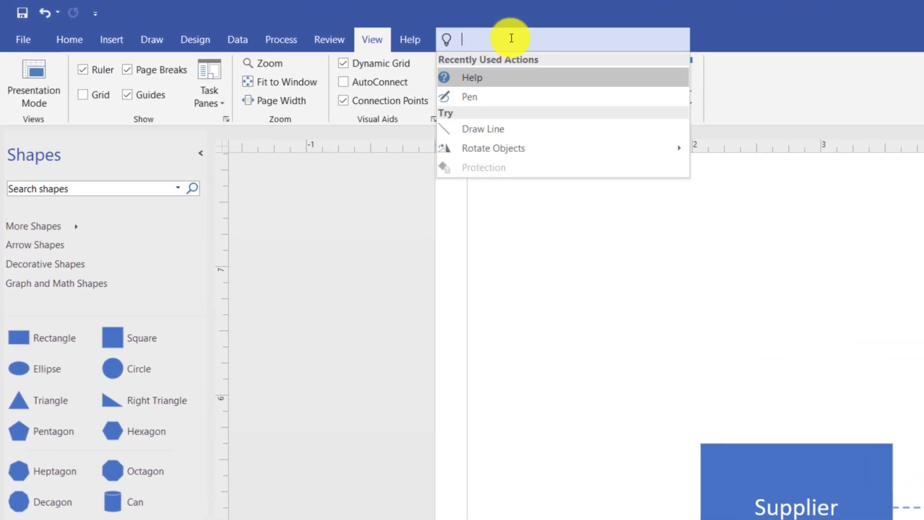
type("zoom")
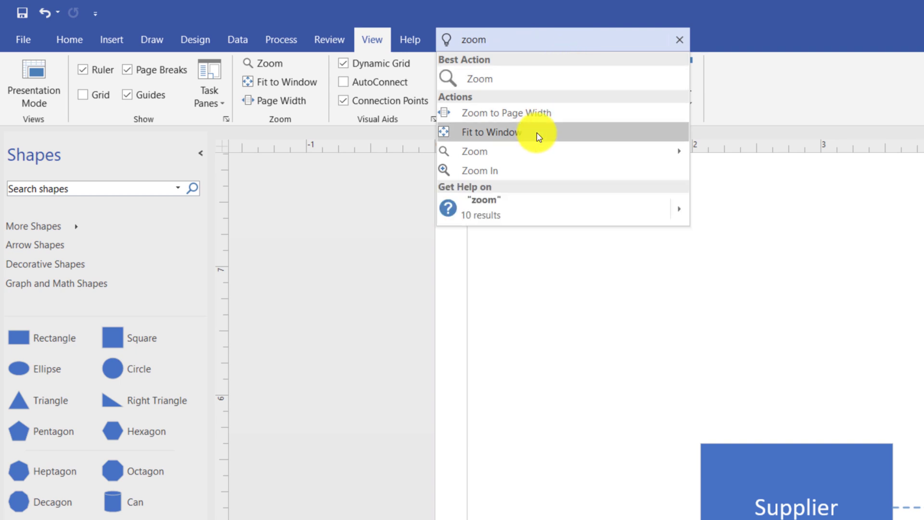
mouse_move(531, 149)
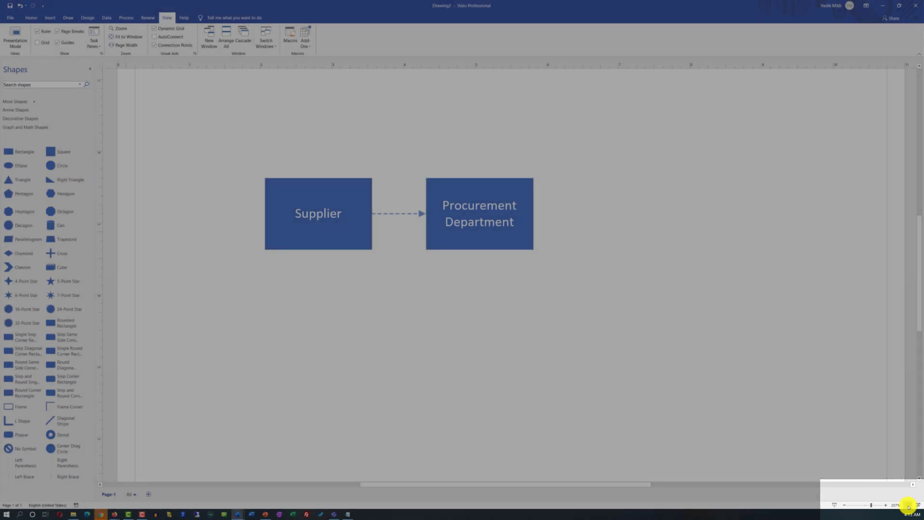
left_click(909, 507)
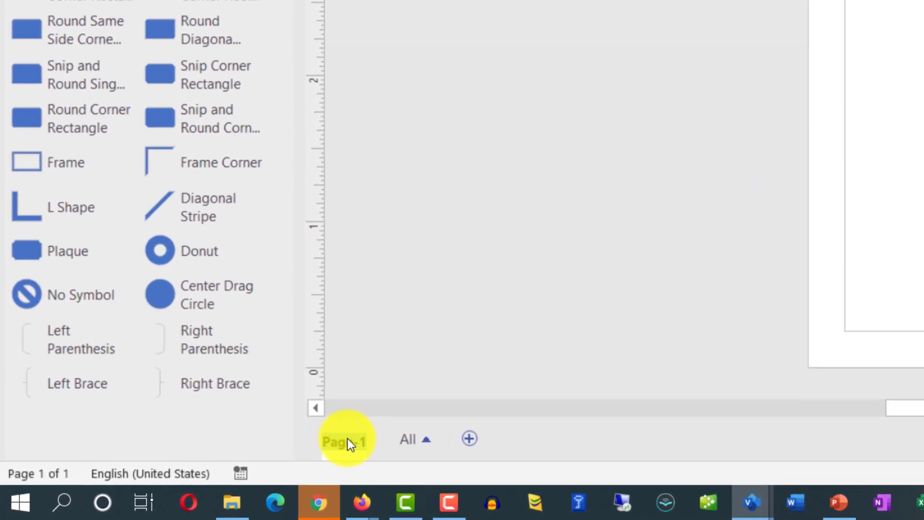
Rename Page-1 to 'Vendor Relationship'.
left_click(358, 445)
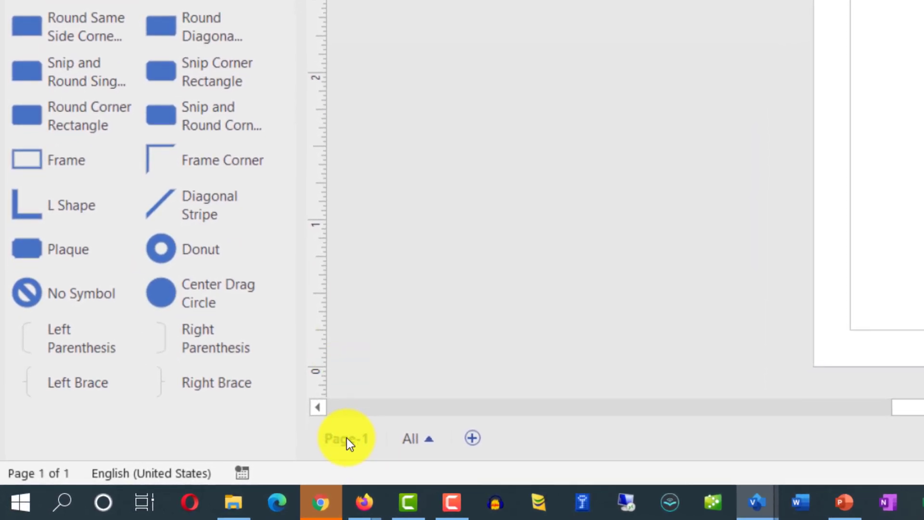
type("Vendor Relationship")
key("Return")
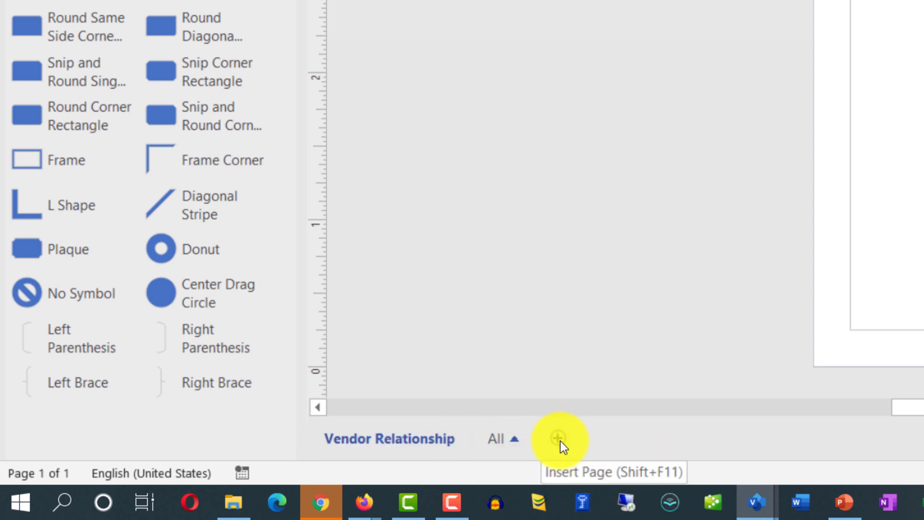
Add Page-2 and Page-3 to the drawing and switch to Page-2.
right_click(432, 440)
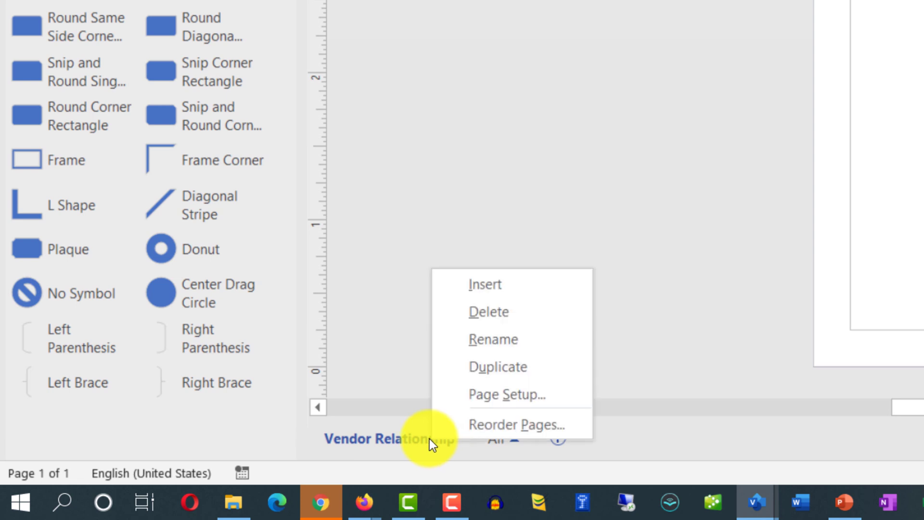
left_click(523, 367)
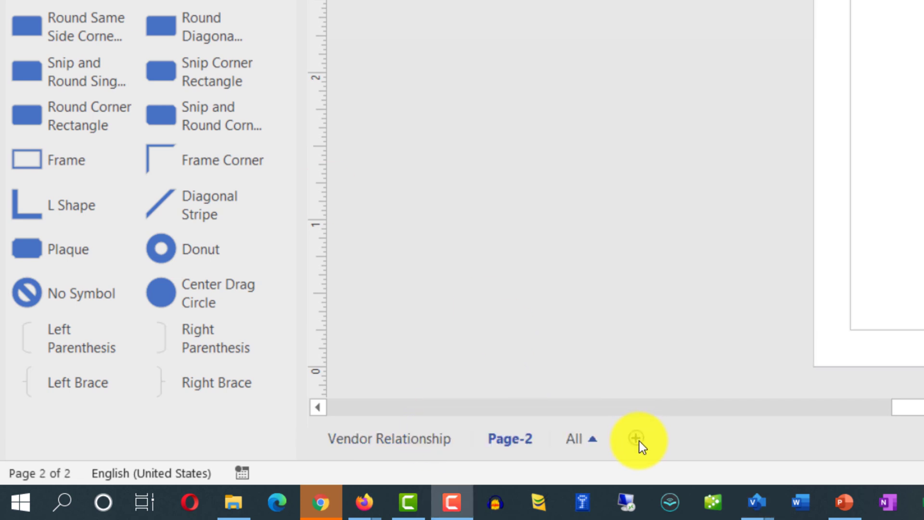
left_click(637, 438)
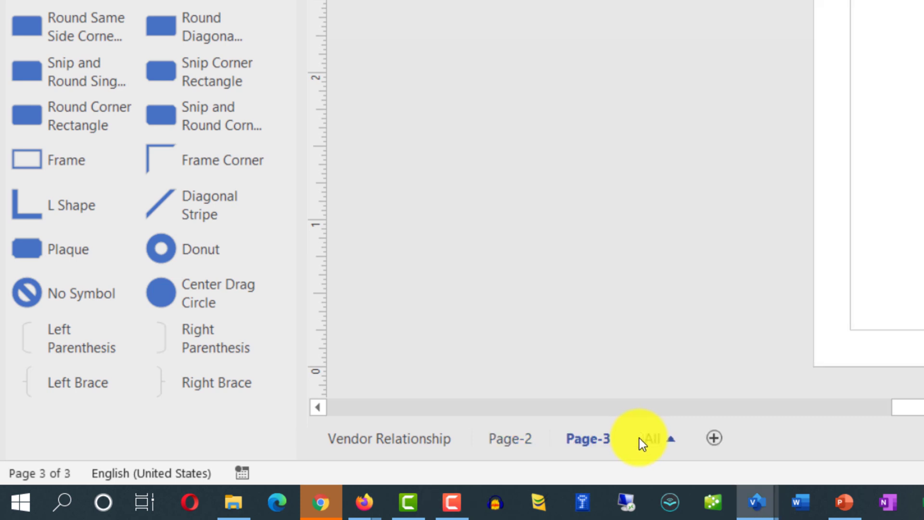
left_click(516, 437)
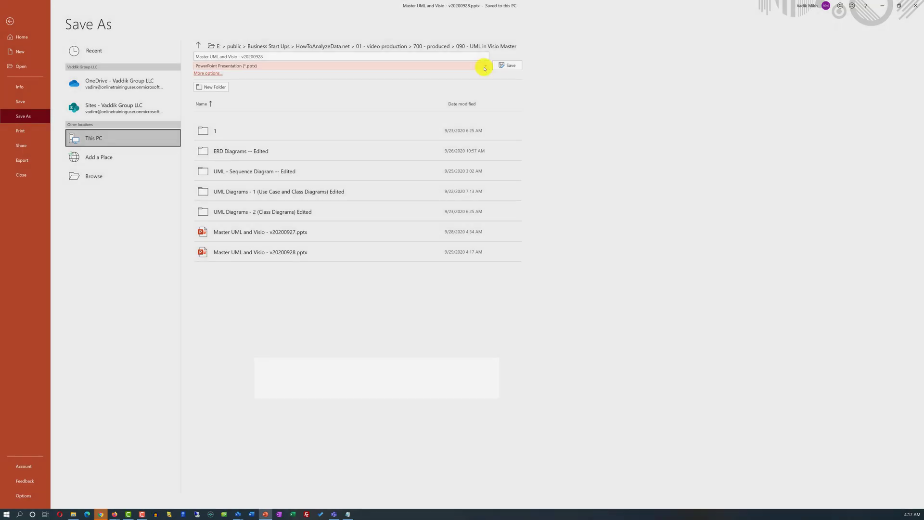
Show the list of available file formats in PowerPoint's Save As screen.
left_click(500, 68)
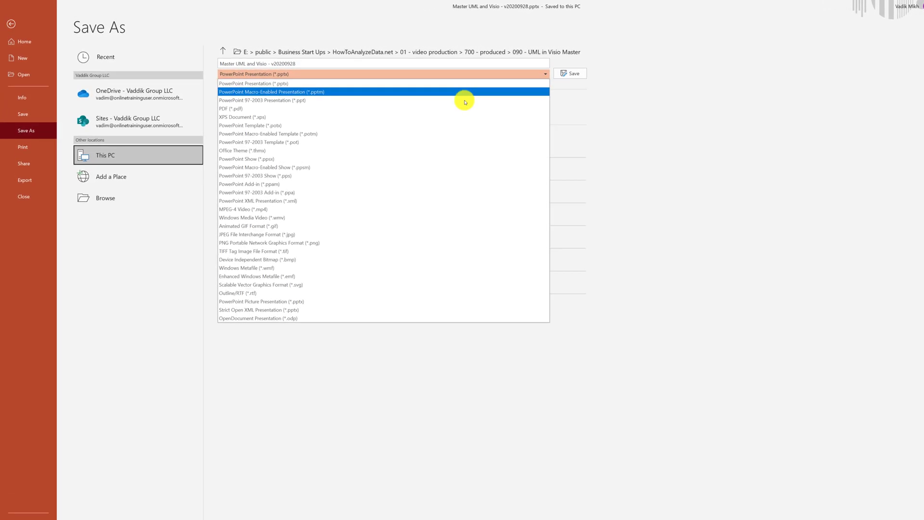